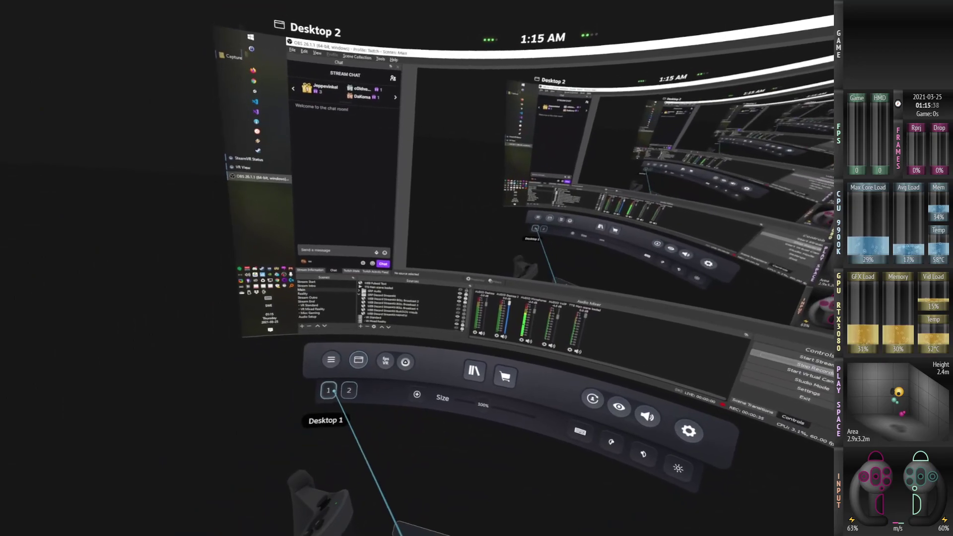
Toggle between Desktop 1 and Desktop 2, then add the SteamVR Status window as a view.
{"action": "left_click", "coordinate": [320, 399]}
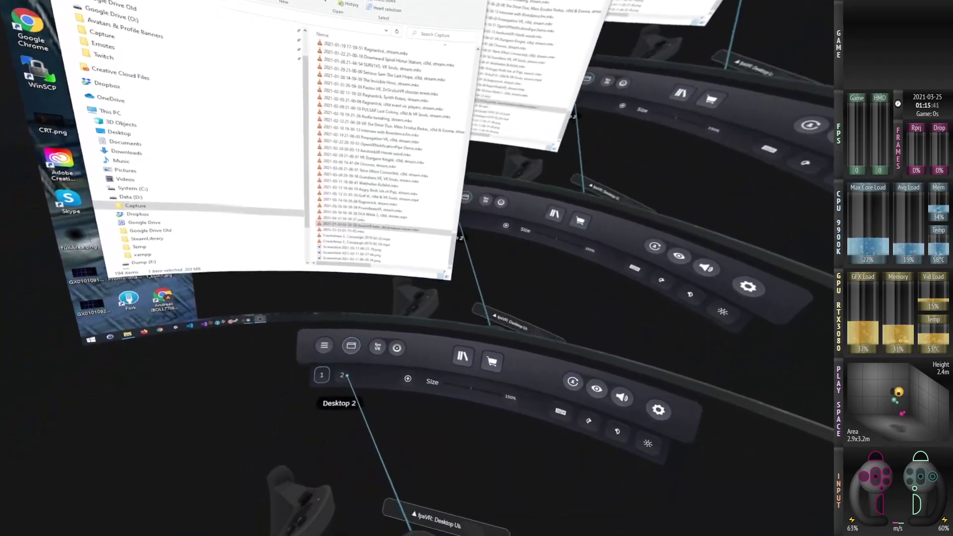
{"action": "left_click", "coordinate": [325, 408]}
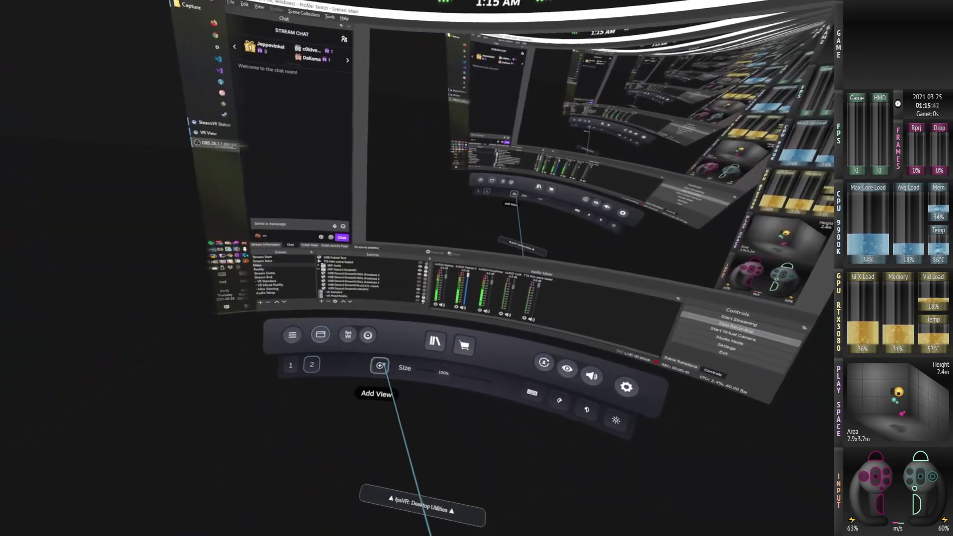
{"action": "left_click", "coordinate": [380, 370]}
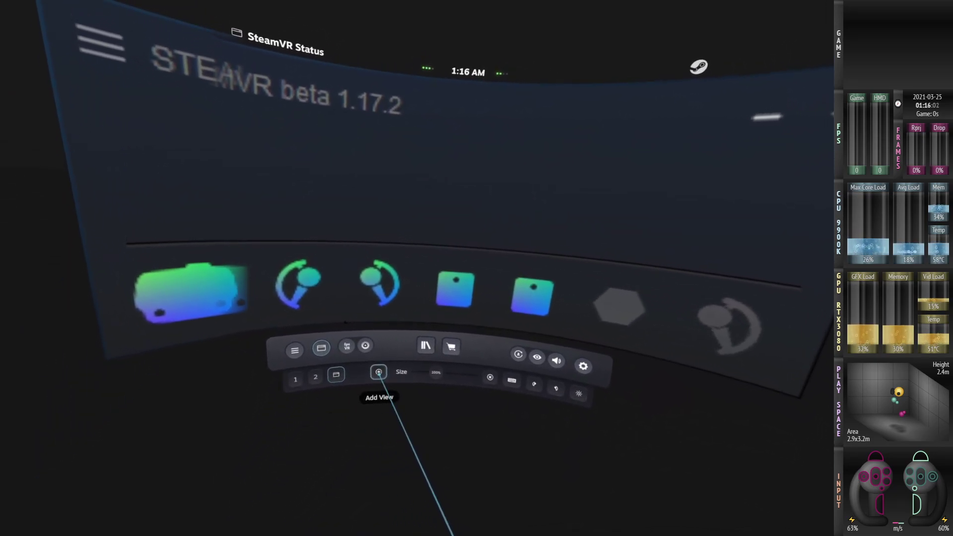
Add the OBS 26.1.1 window as a new view, then return to Desktop 2.
{"action": "left_click", "coordinate": [375, 363]}
{"action": "left_click", "coordinate": [380, 360]}
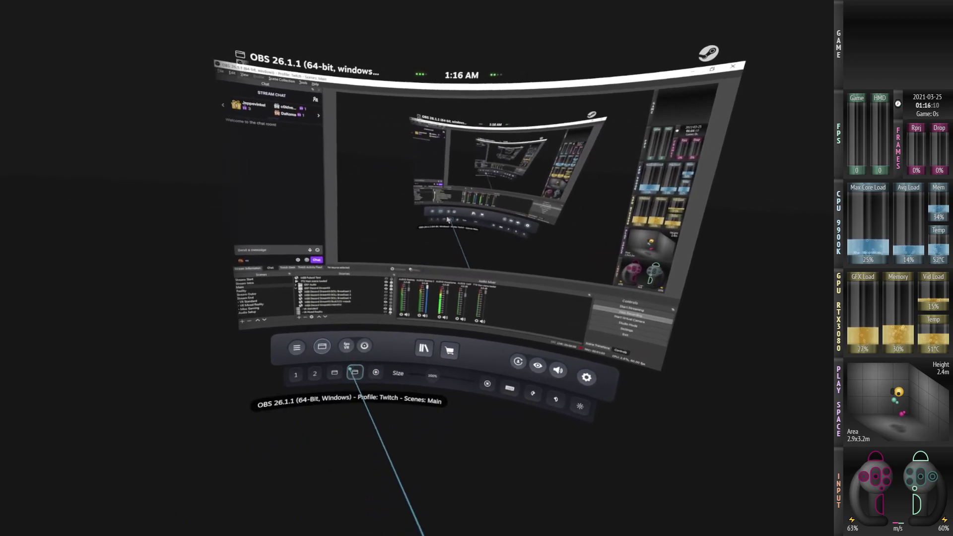
{"action": "left_click", "coordinate": [321, 375]}
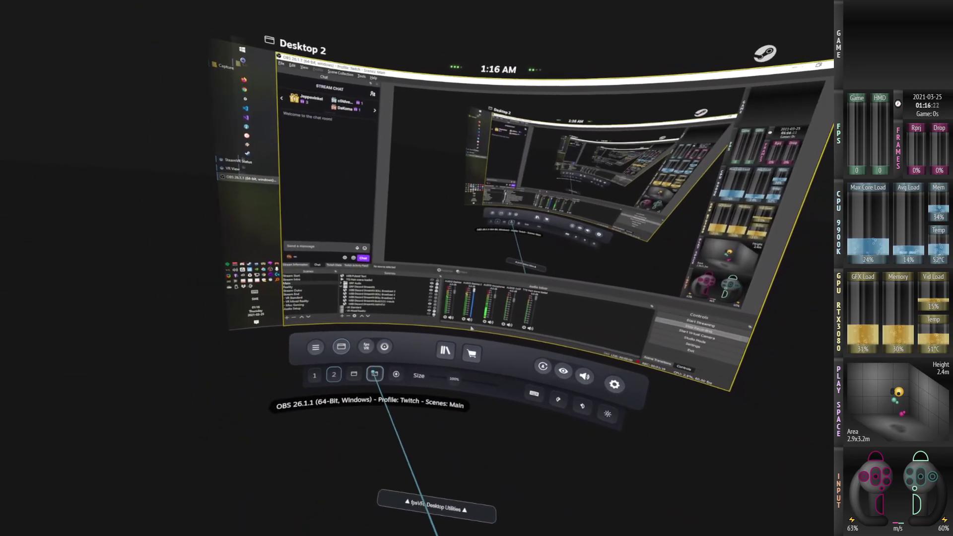
Cycle through the SteamVR Status and OBS views, ending on SteamVR Status.
{"action": "left_click", "coordinate": [315, 377]}
{"action": "left_click", "coordinate": [325, 455]}
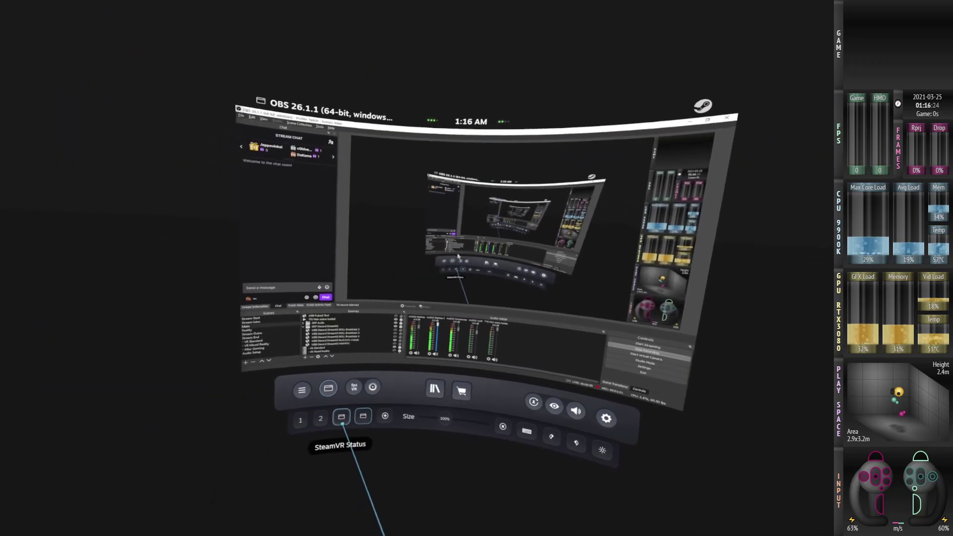
{"action": "left_click", "coordinate": [287, 526]}
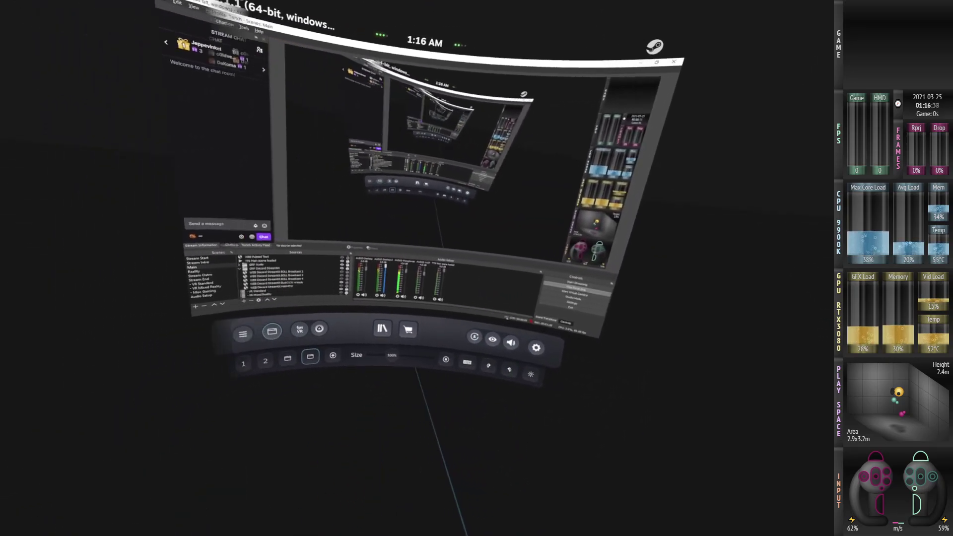
{"action": "left_click", "coordinate": [344, 350]}
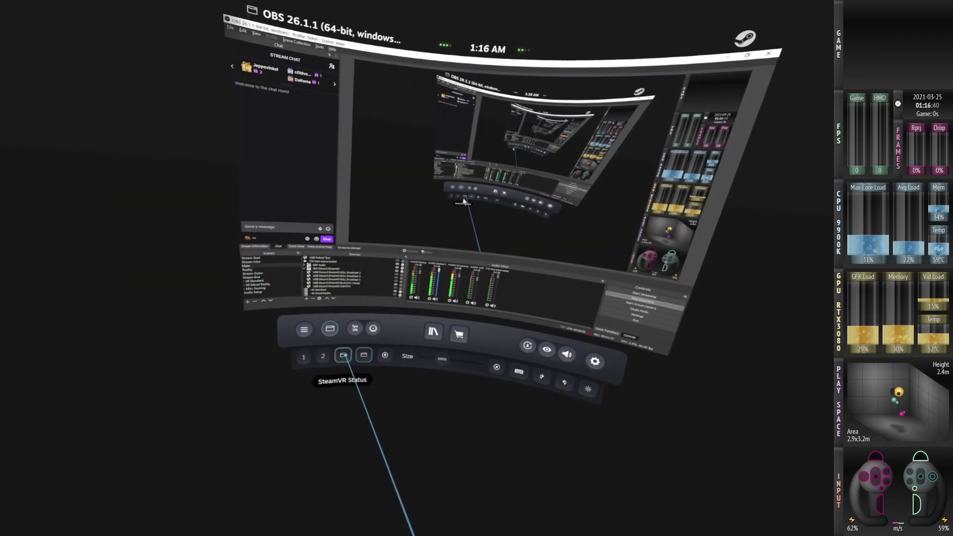
{"action": "left_click", "coordinate": [344, 350]}
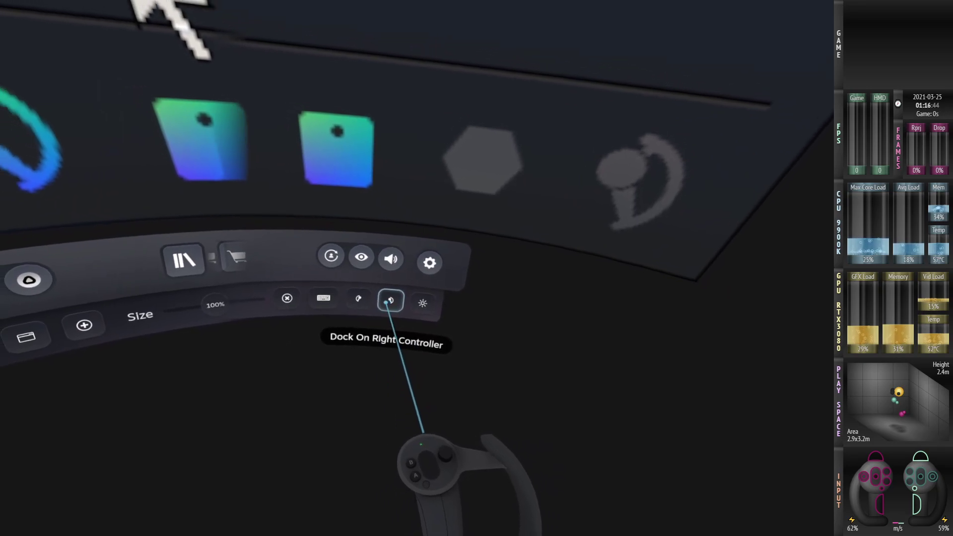
Use Dock On Controller to attach the SteamVR Status view to the left controller.
{"action": "left_click", "coordinate": [361, 301]}
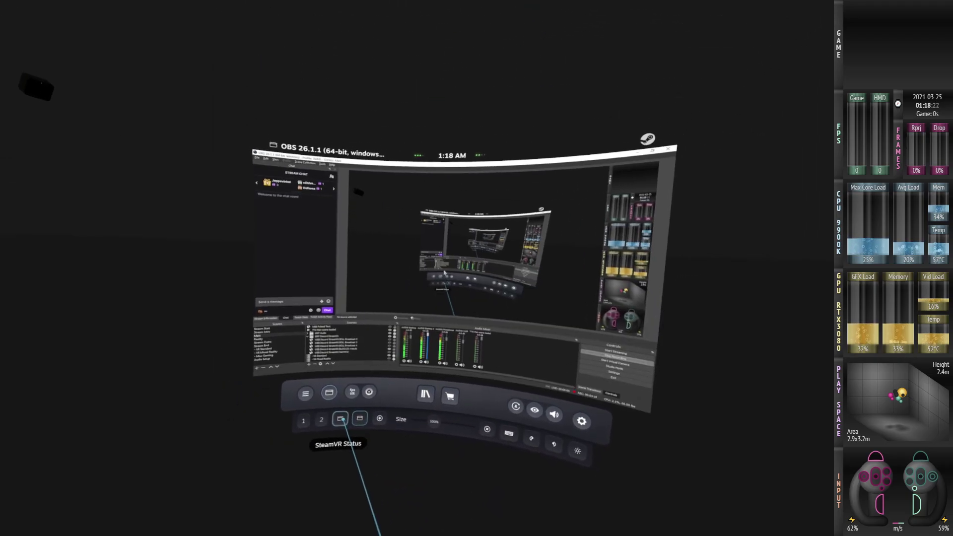
Switch between the OBS and SteamVR Status views, then close the SteamVR Status view.
{"action": "left_click", "coordinate": [339, 424]}
{"action": "left_click", "coordinate": [368, 410]}
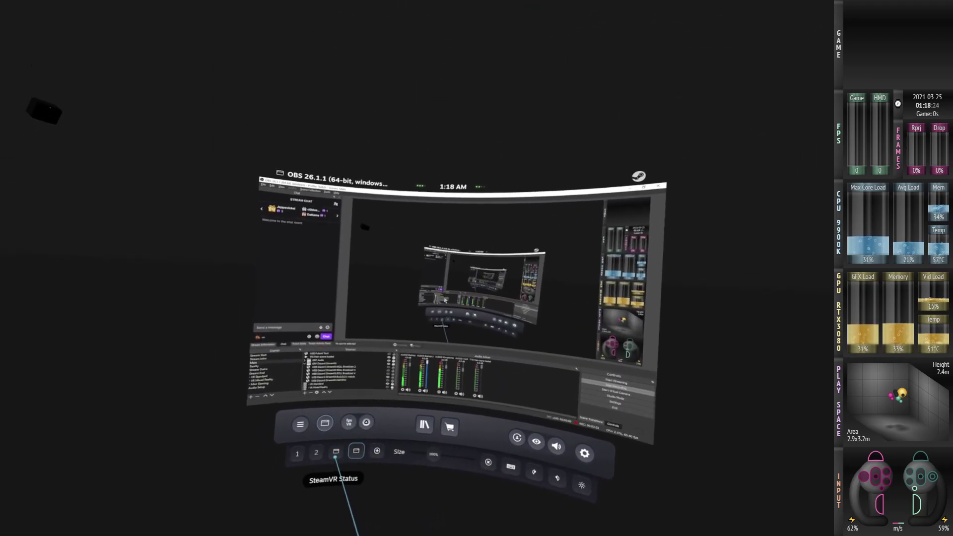
{"action": "left_click", "coordinate": [350, 411]}
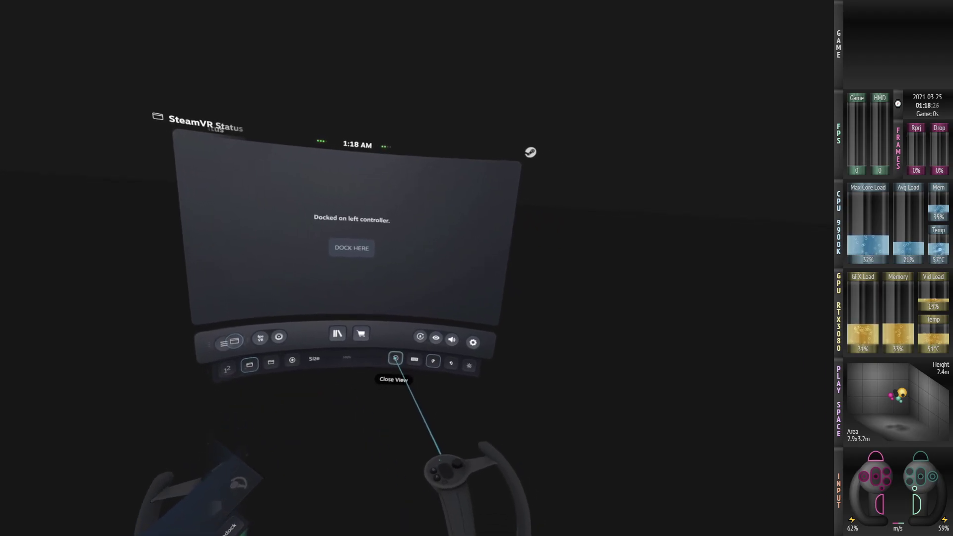
{"action": "left_click", "coordinate": [395, 359]}
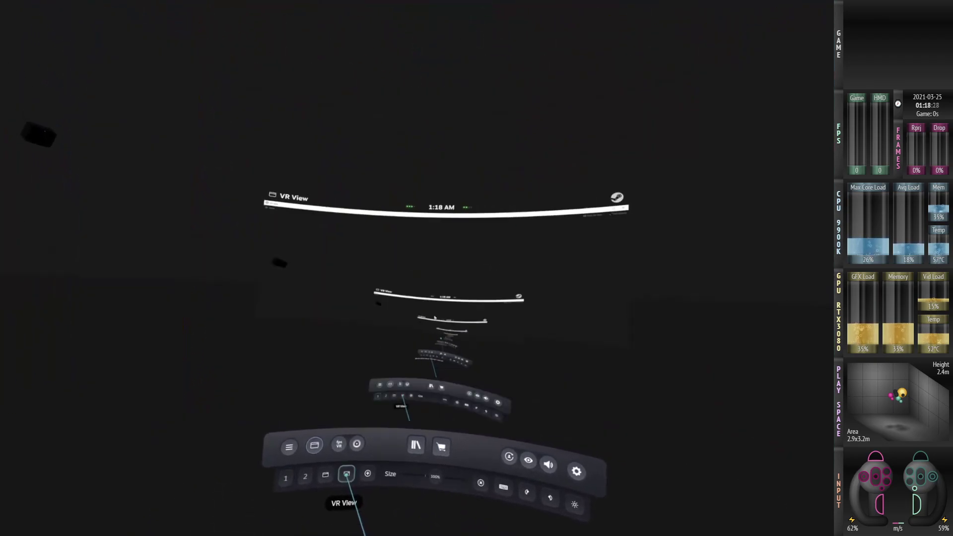